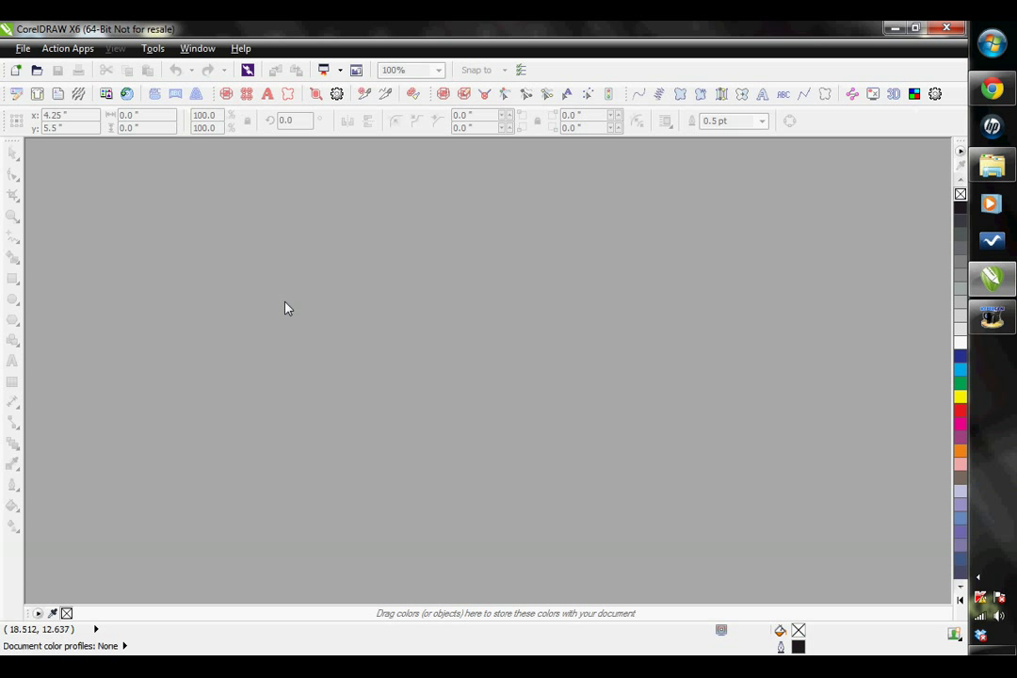
pyautogui.click(240, 49)
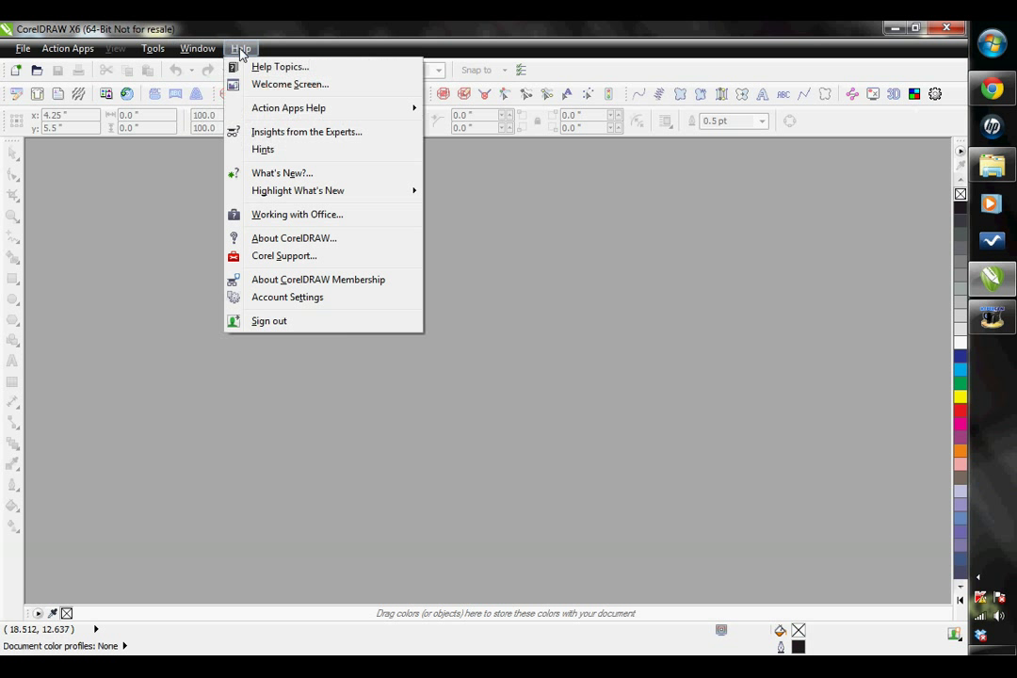
pyautogui.moveTo(282, 109)
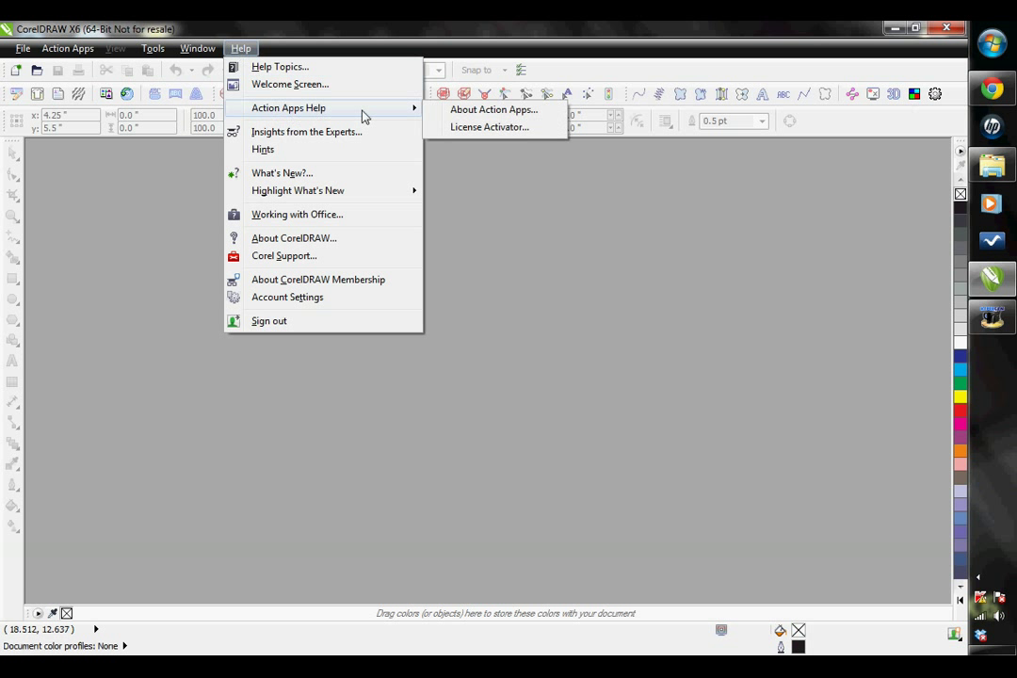
pyautogui.click(456, 129)
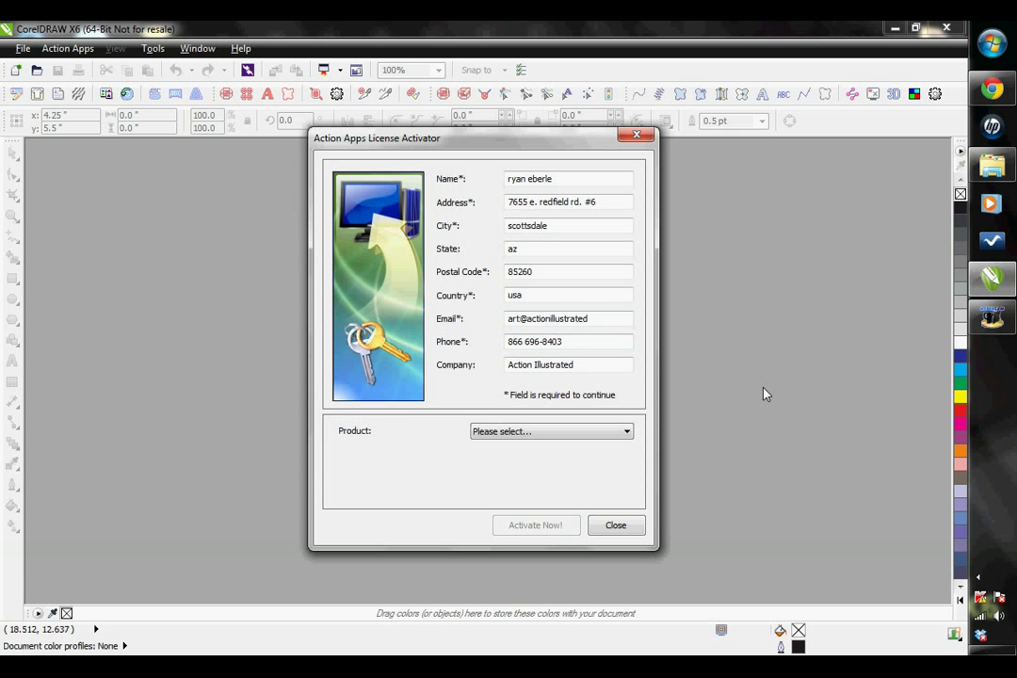
pyautogui.click(574, 432)
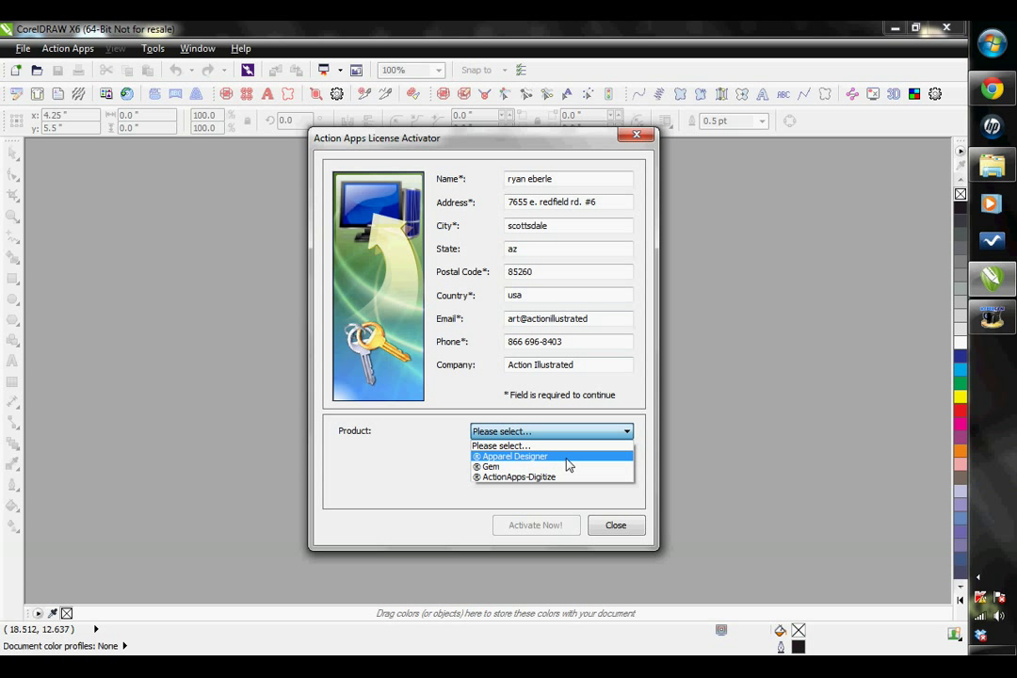
pyautogui.click(423, 459)
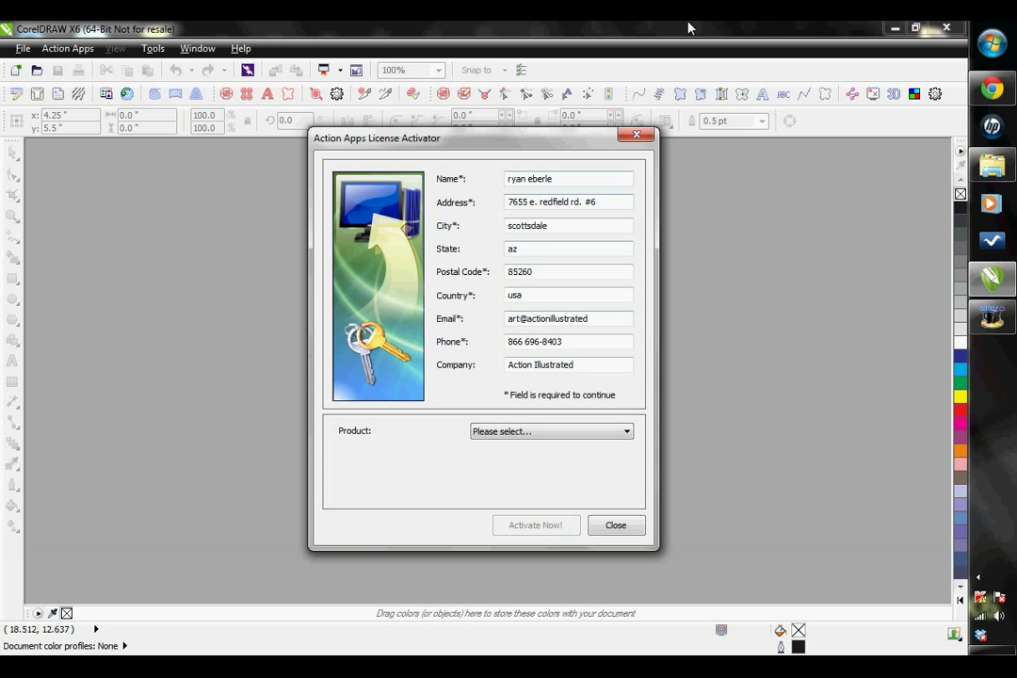
pyautogui.click(636, 137)
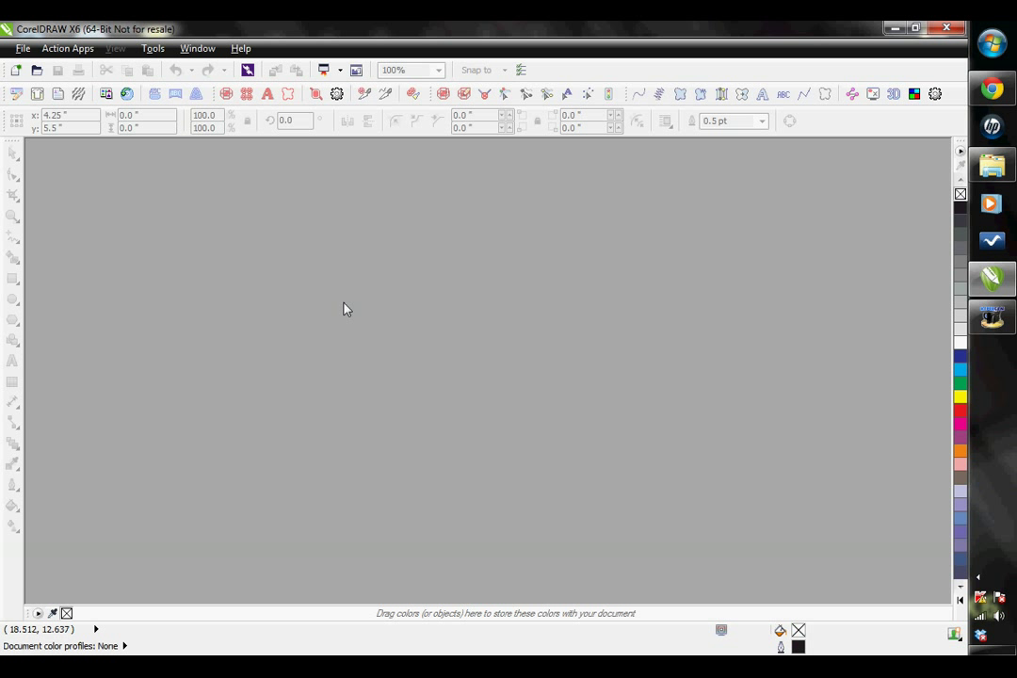
pyautogui.click(241, 48)
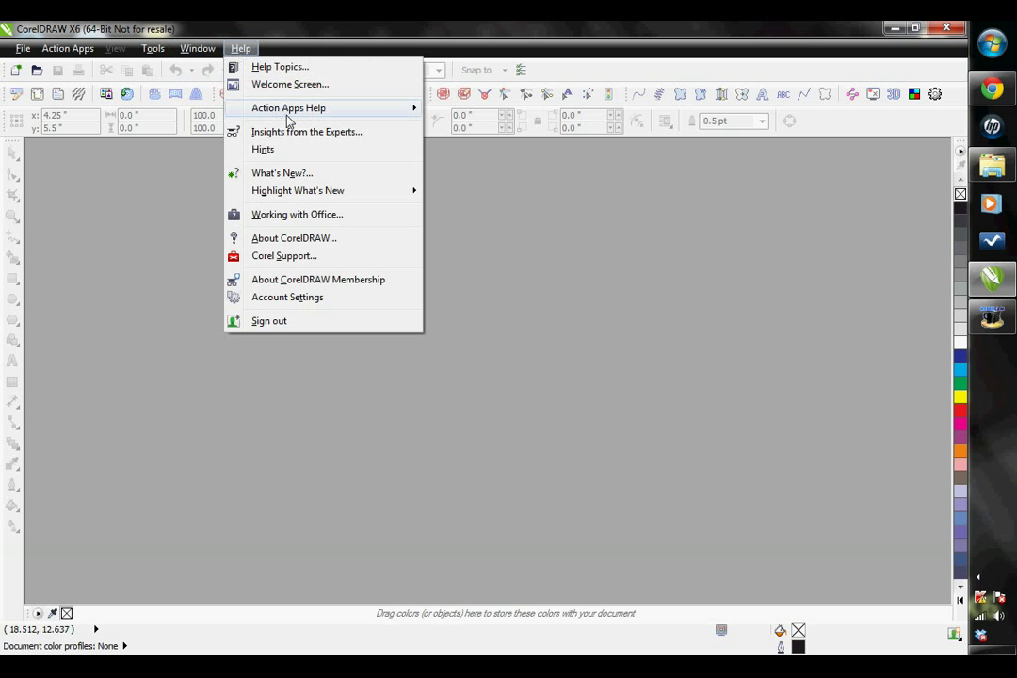
pyautogui.moveTo(343, 119)
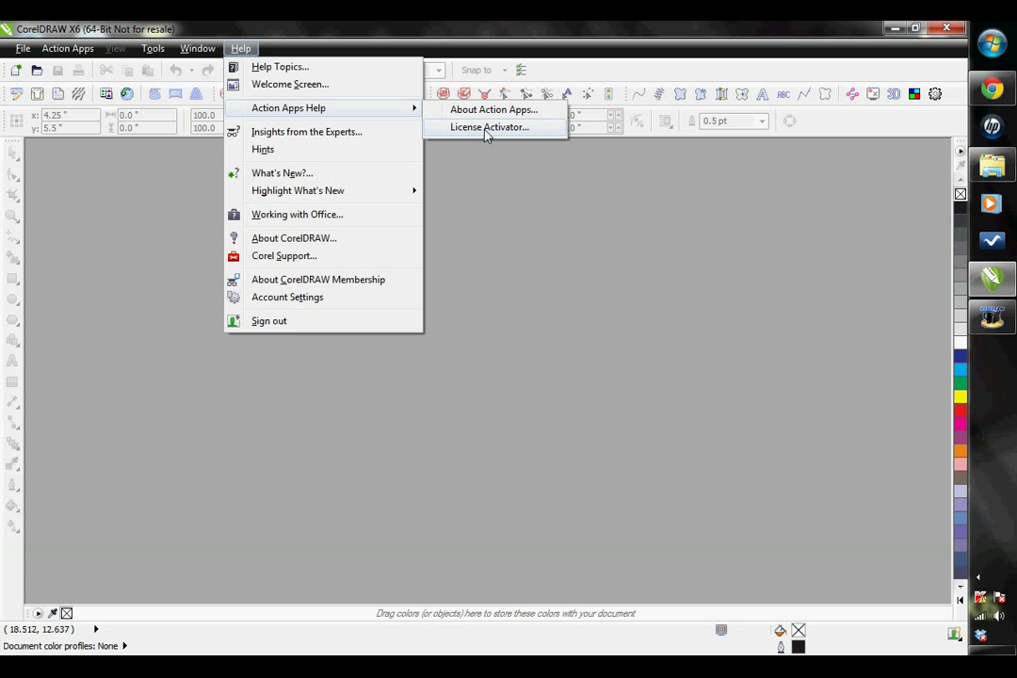
pyautogui.click(624, 386)
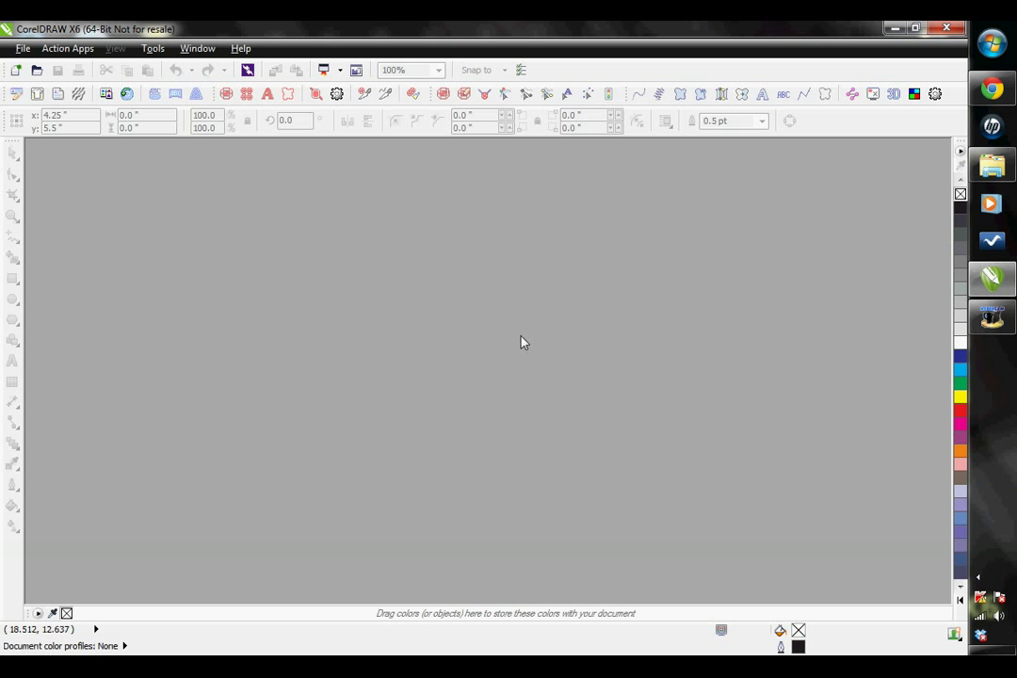
# - On Corel.com, list Patches & Updates for CorelDRAW Graphics Suite X6, showing X6.4 and X6.1
pyautogui.click(992, 90)
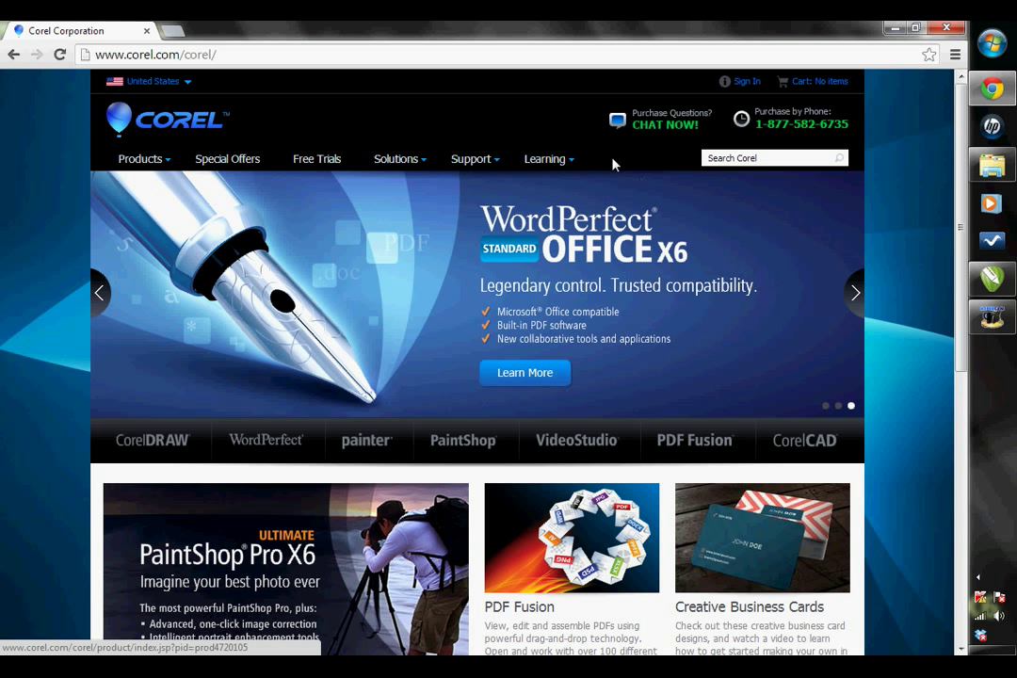
pyautogui.moveTo(496, 162)
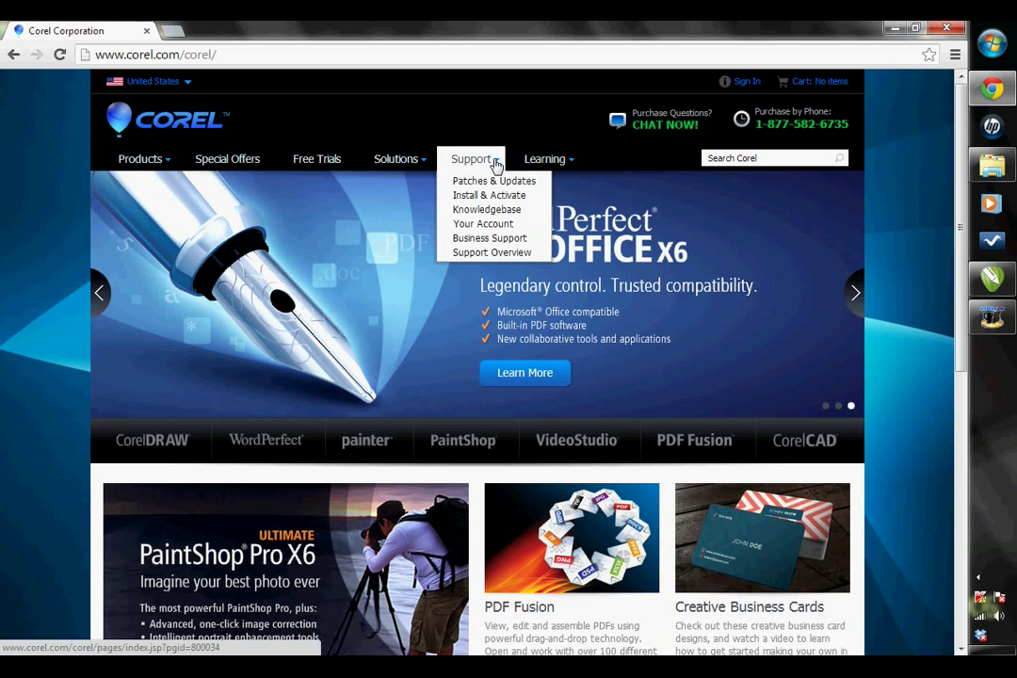
pyautogui.click(494, 181)
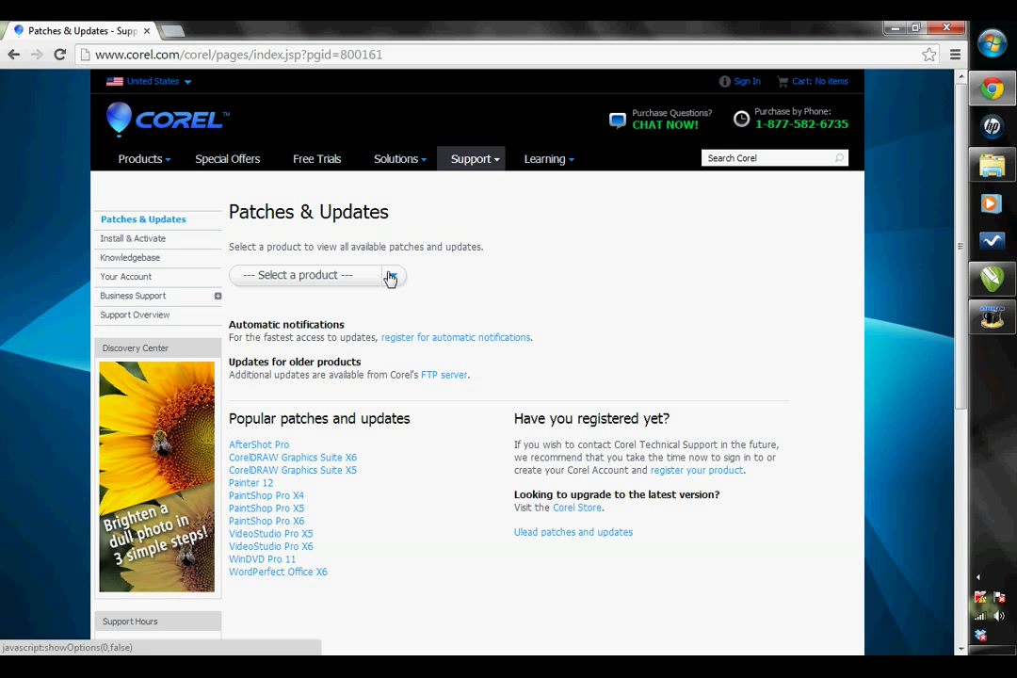
pyautogui.click(391, 276)
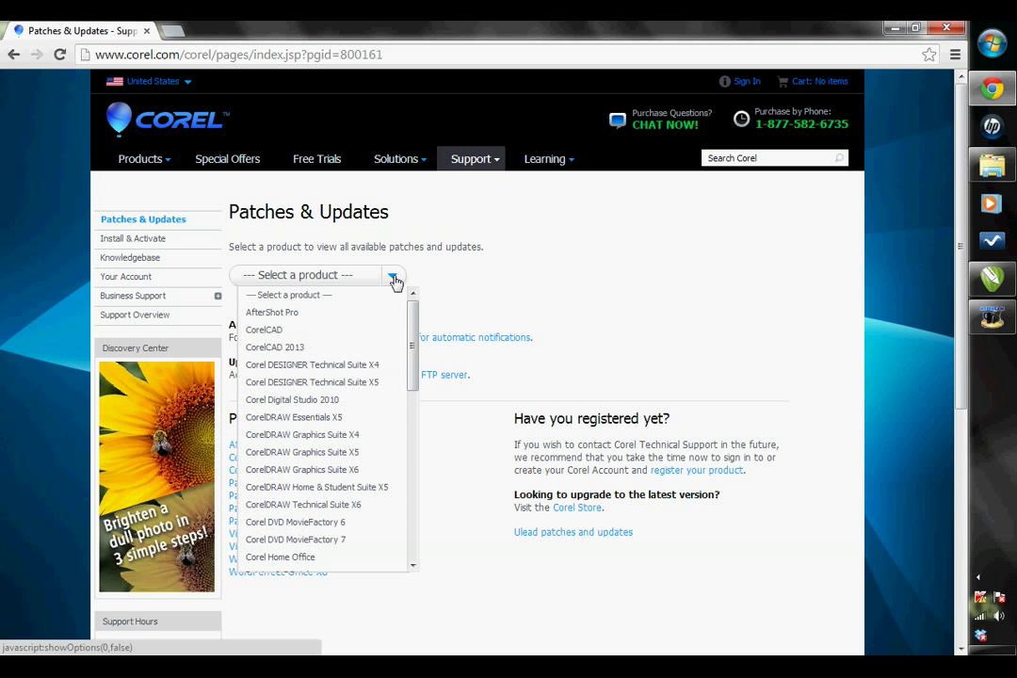
pyautogui.click(342, 471)
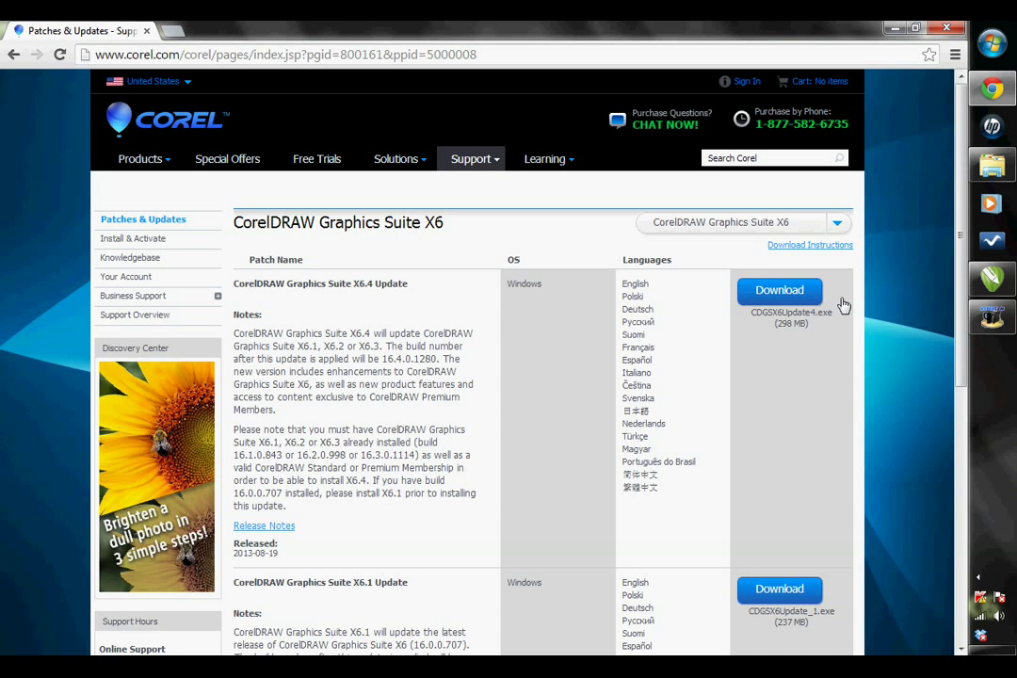
pyautogui.scroll(-3, 913, 433)
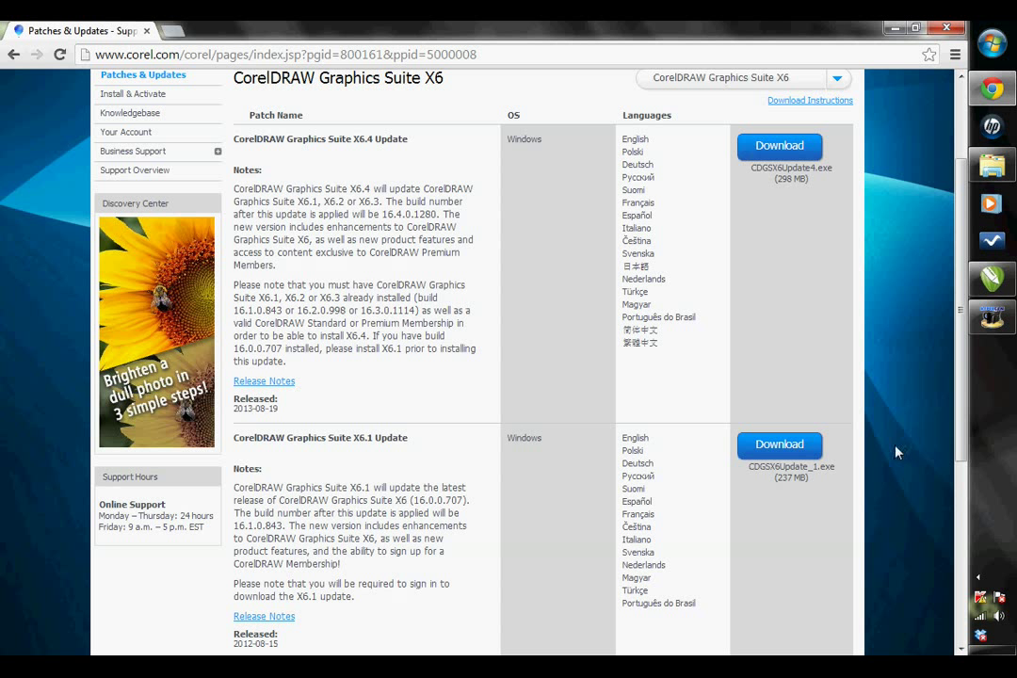
# - Minimize Chrome and CorelDRAW, then restore the EZ Gem Software AA disc folder window
pyautogui.click(893, 28)
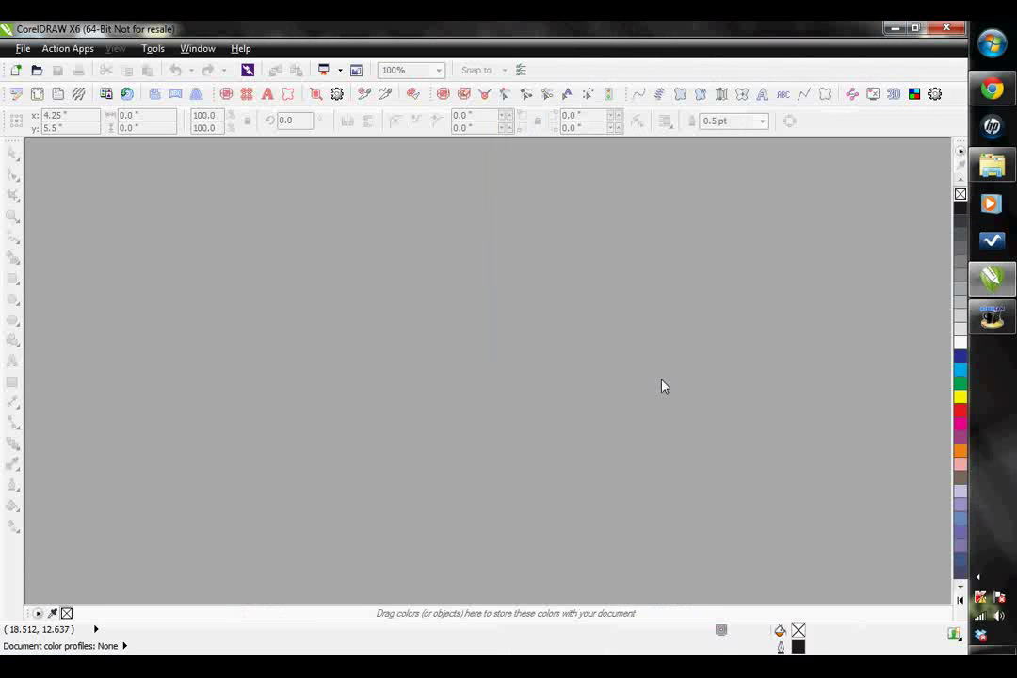
pyautogui.click(893, 28)
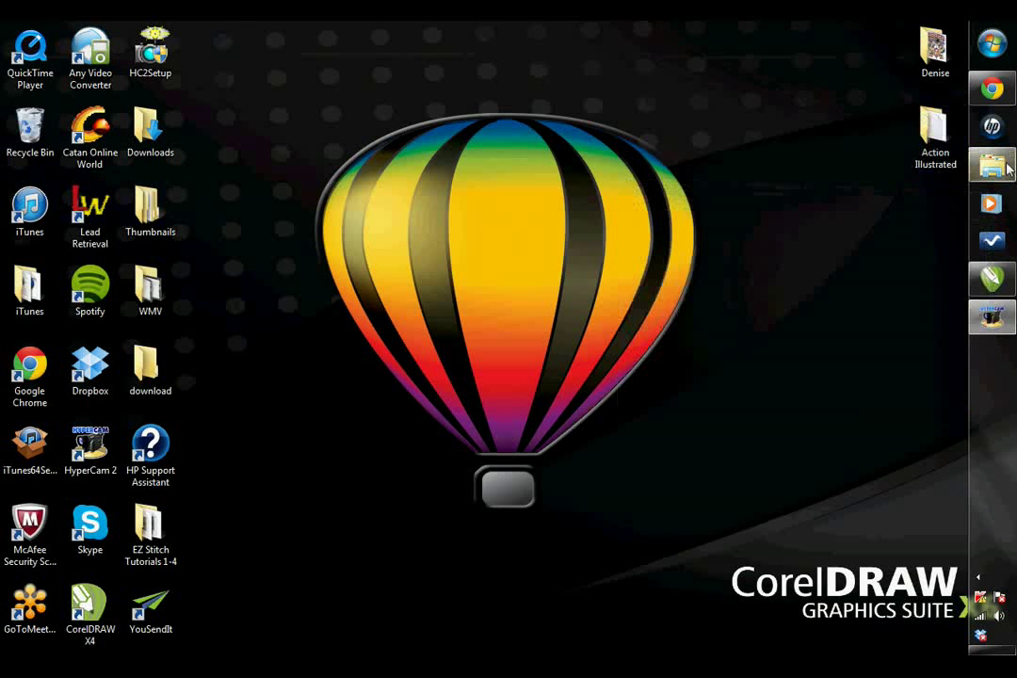
pyautogui.click(993, 166)
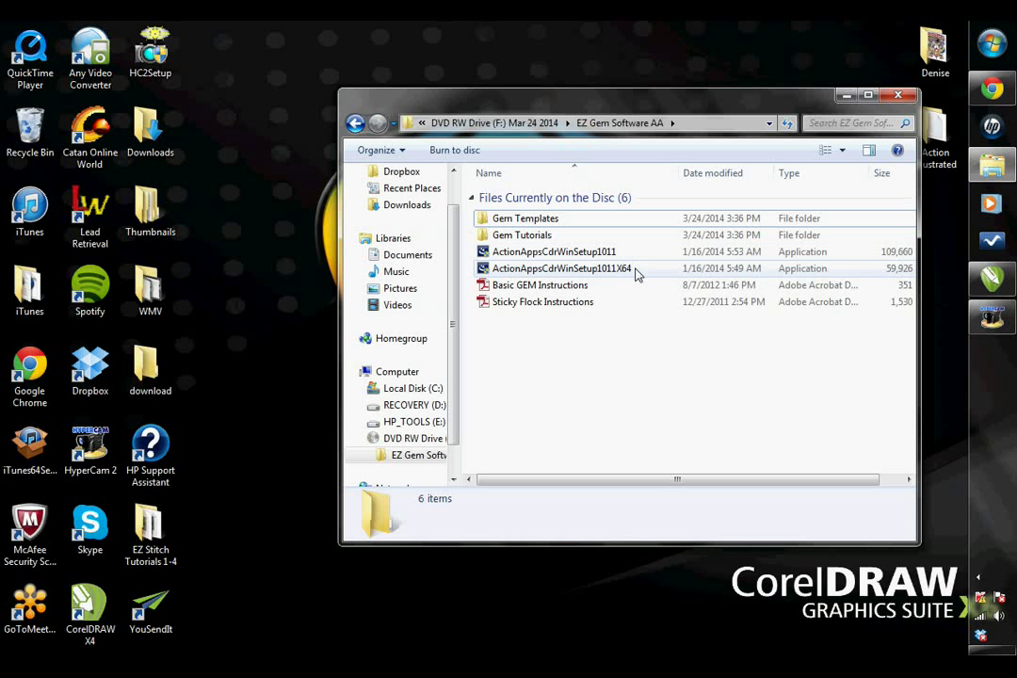
pyautogui.moveTo(636, 273)
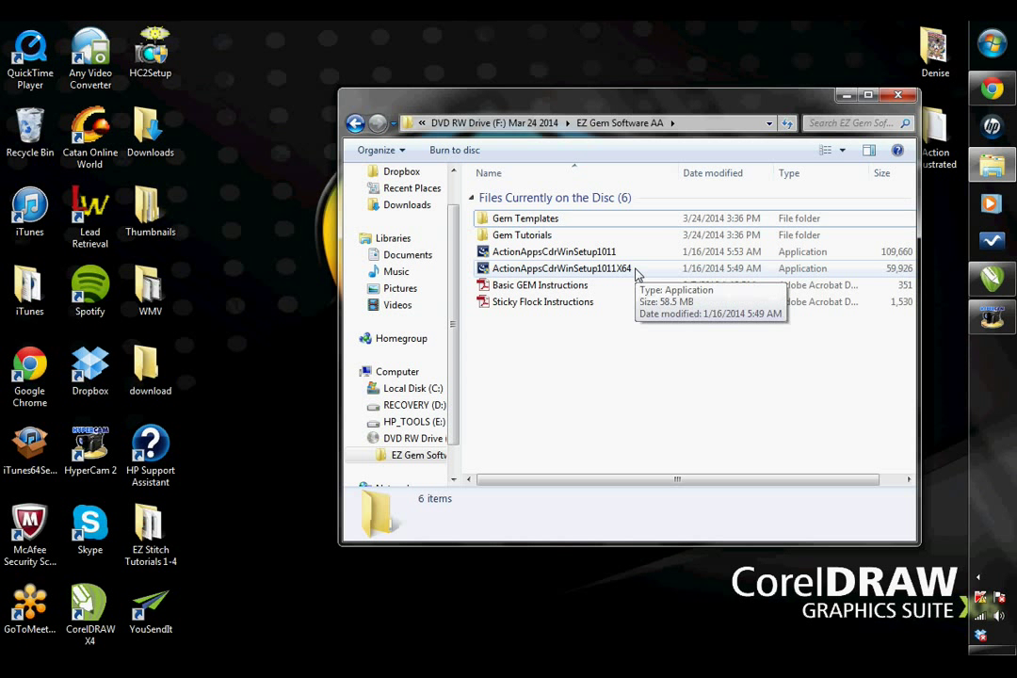
pyautogui.moveTo(496, 254)
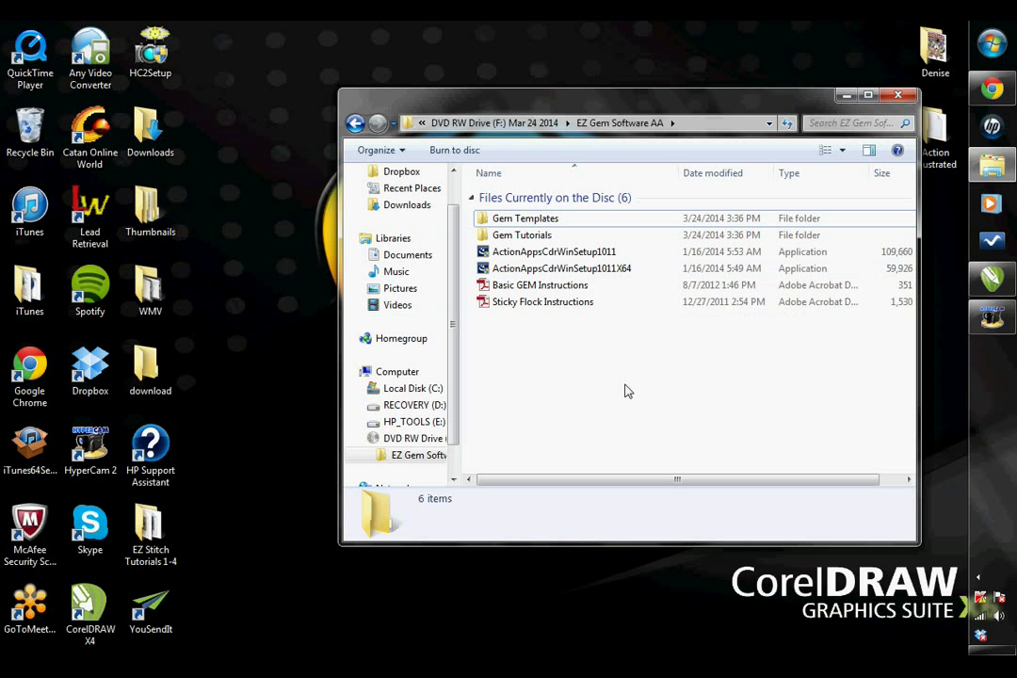
# - Check Control Panel's System page: Windows 7 Home Premium SP1, 64-bit, 4.00 GB RAM
pyautogui.click(993, 45)
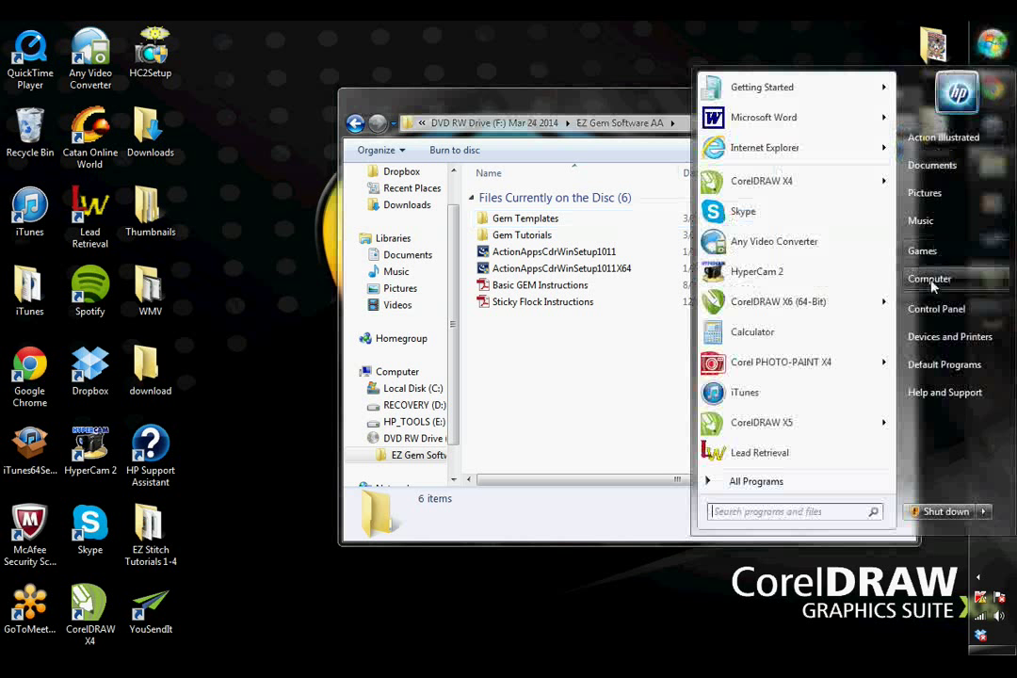
pyautogui.click(936, 310)
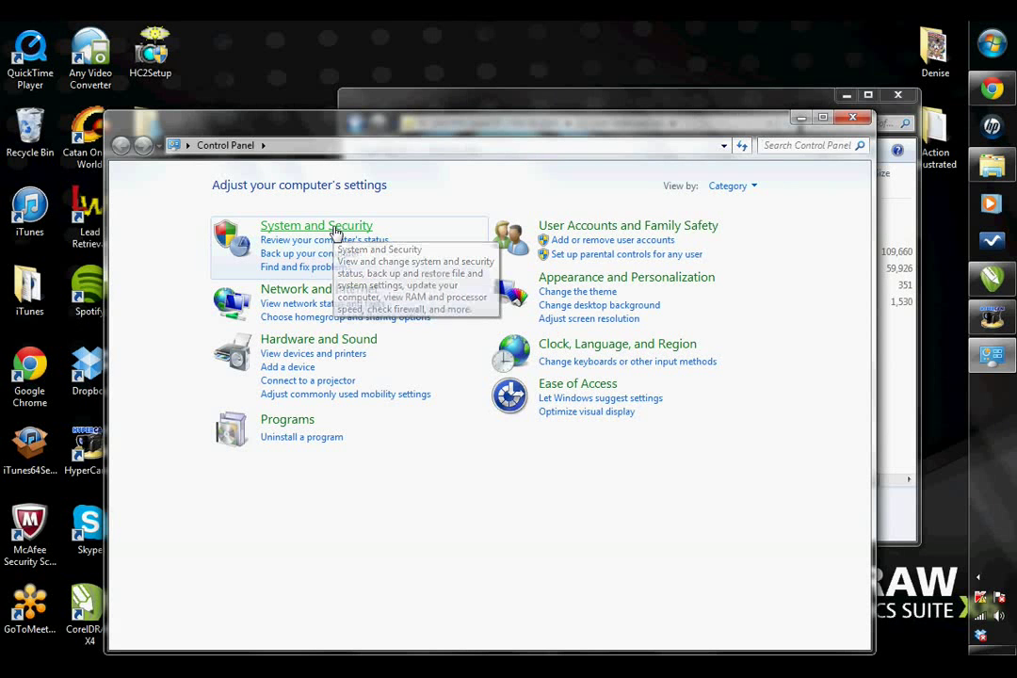
pyautogui.click(334, 227)
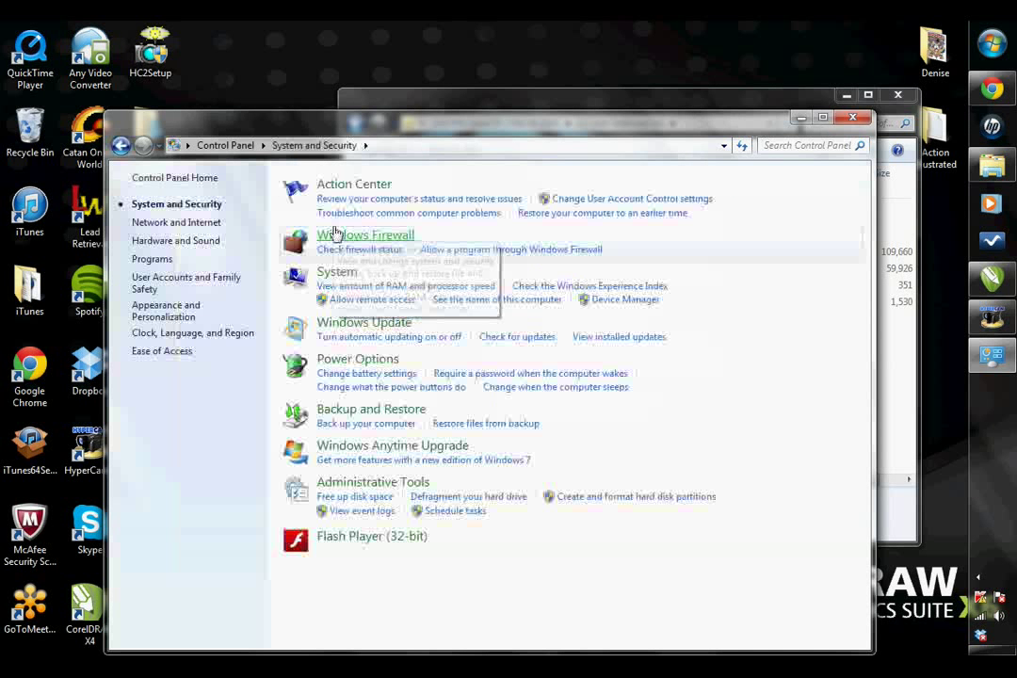
pyautogui.click(345, 276)
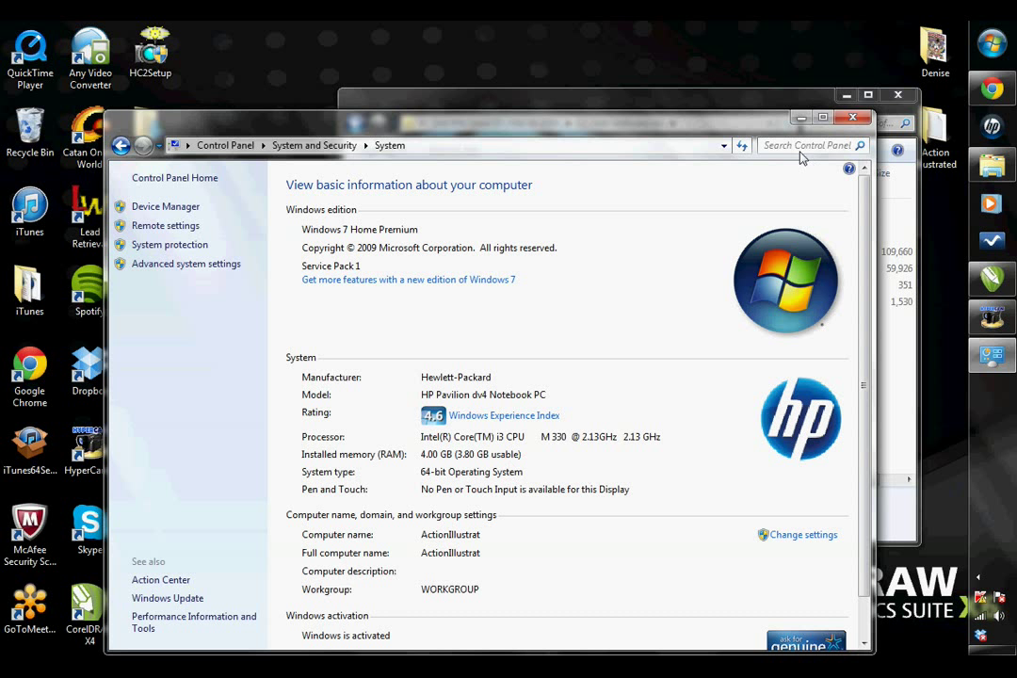
# - Close the System window, dismiss the 64-bit setup file's context menu, and close the disc folder
pyautogui.click(850, 113)
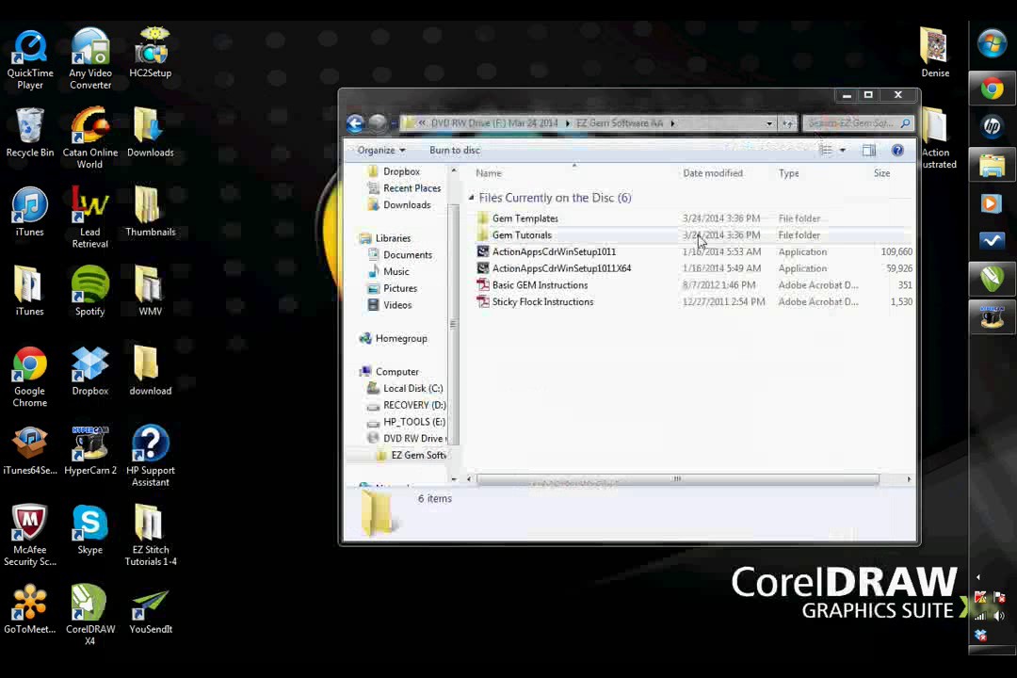
pyautogui.rightClick(553, 269)
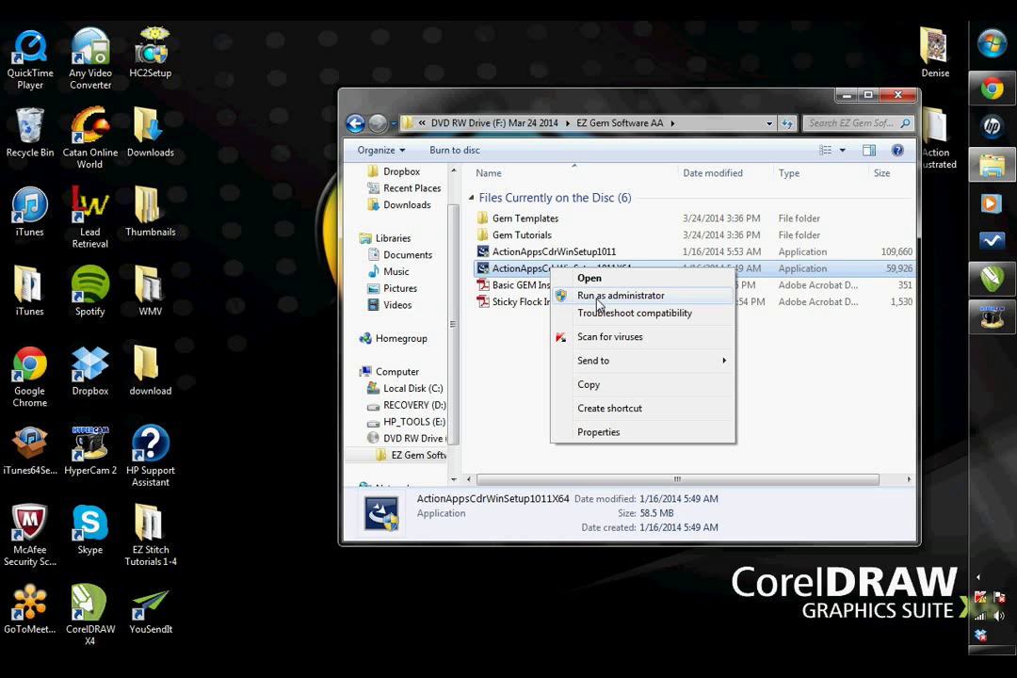
pyautogui.click(484, 385)
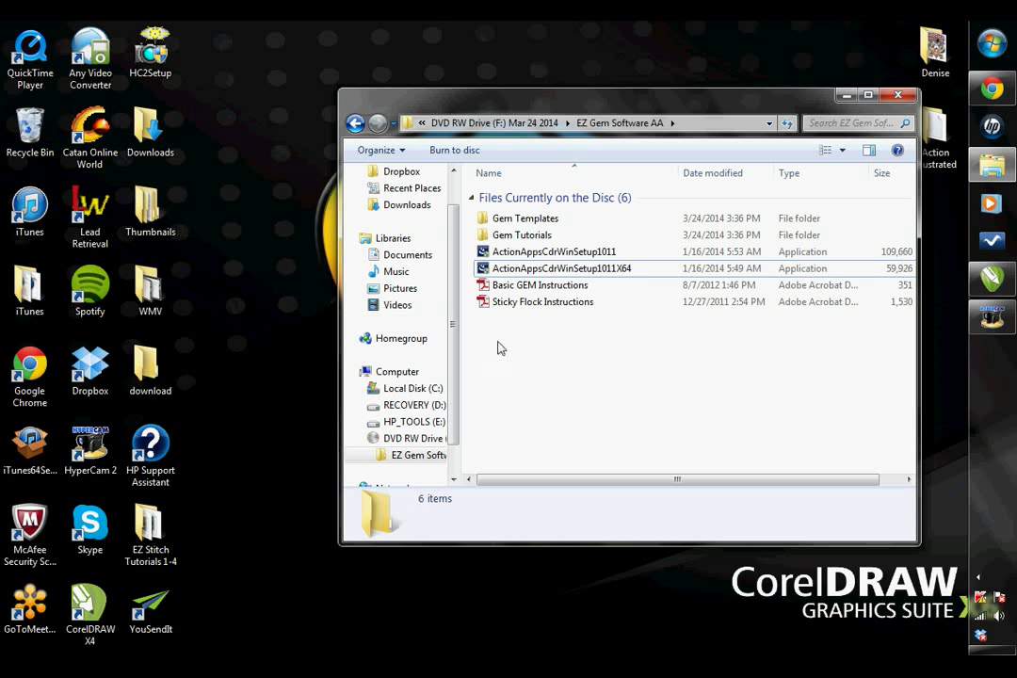
pyautogui.click(901, 99)
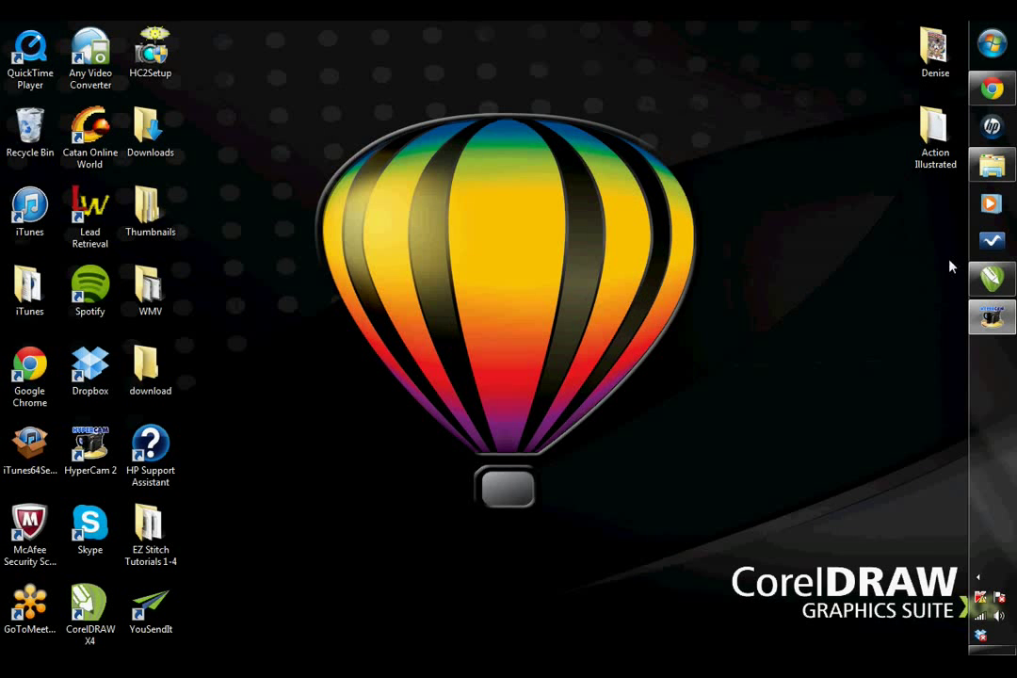
# - Restore CorelDRAW X6 and open Help > Action Apps Help > License Activator
pyautogui.click(991, 277)
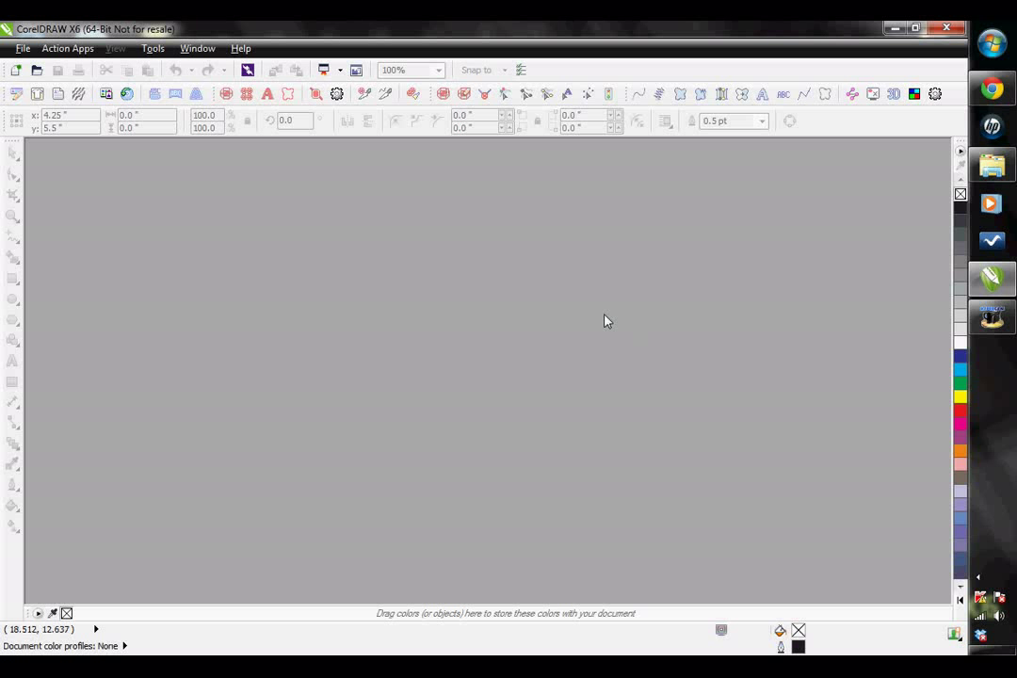
pyautogui.click(234, 49)
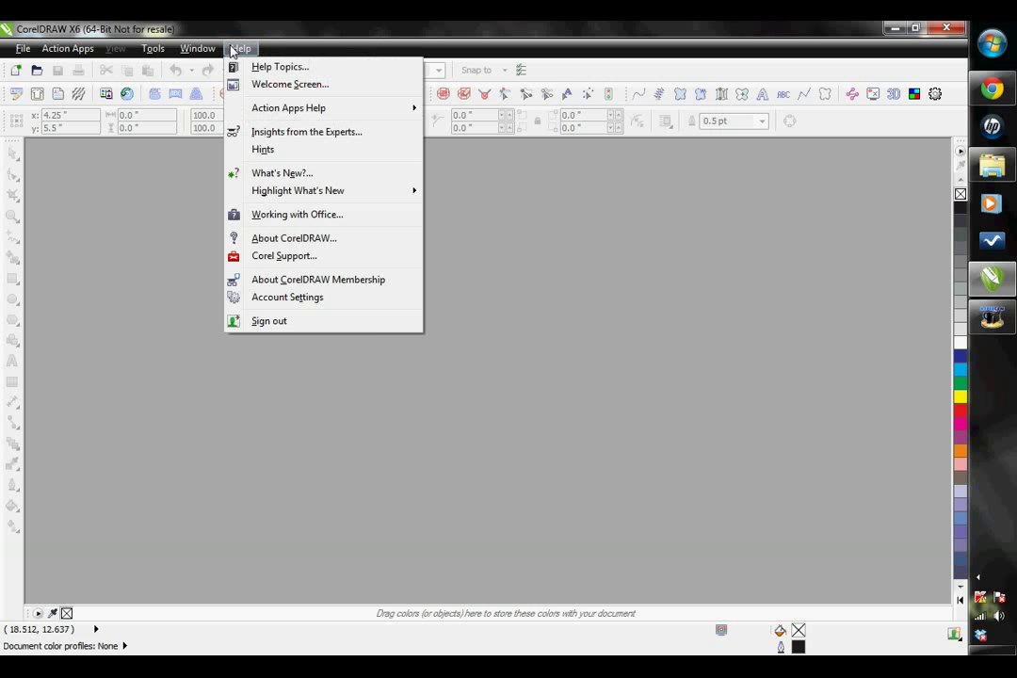
pyautogui.moveTo(297, 113)
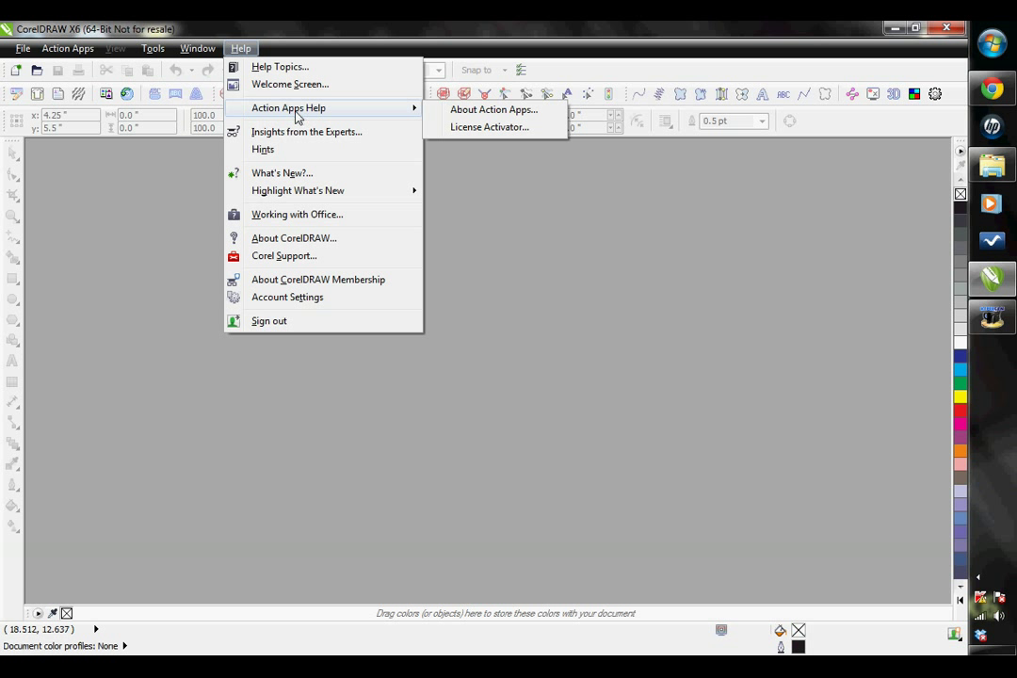
pyautogui.click(472, 139)
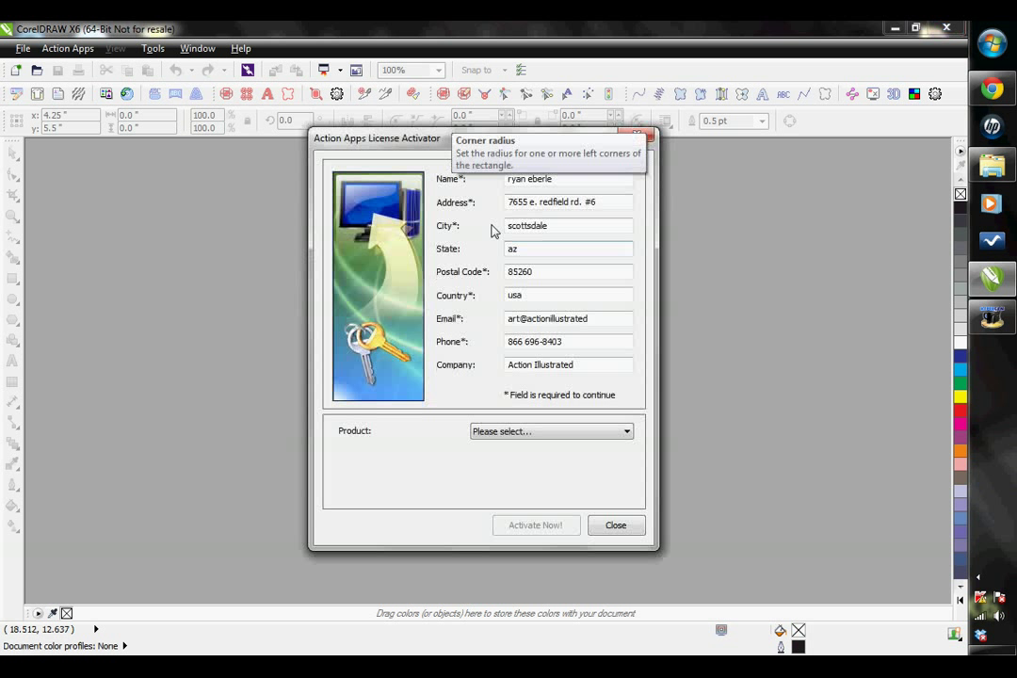
# - Look over the activator's Product list without choosing, then close the License Activator
pyautogui.moveTo(351, 138); pyautogui.dragTo(352, 175)
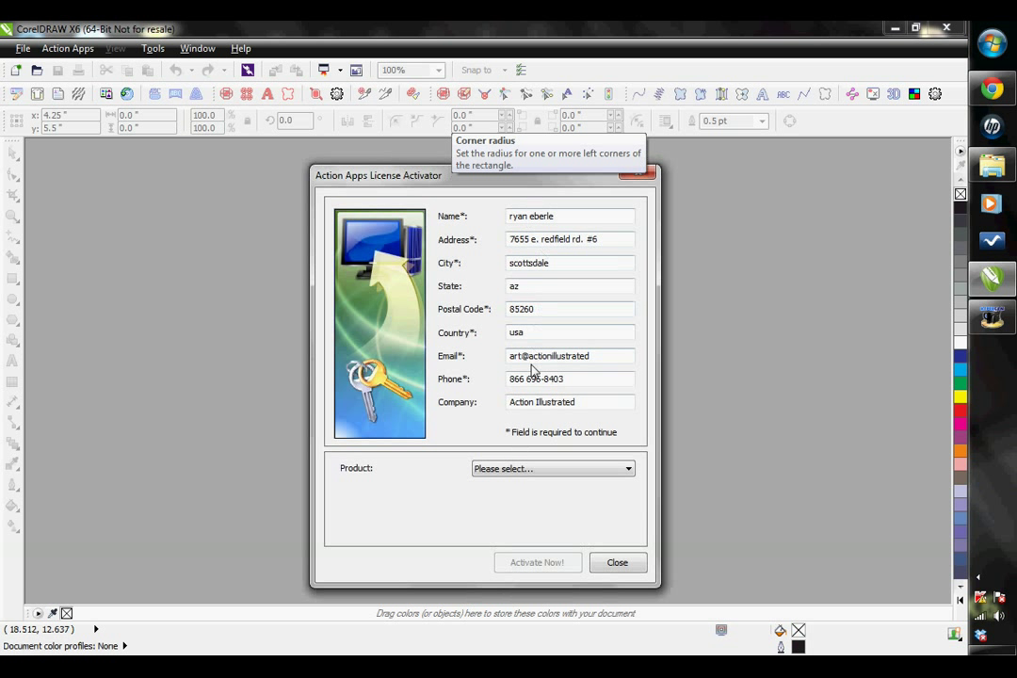
pyautogui.click(508, 471)
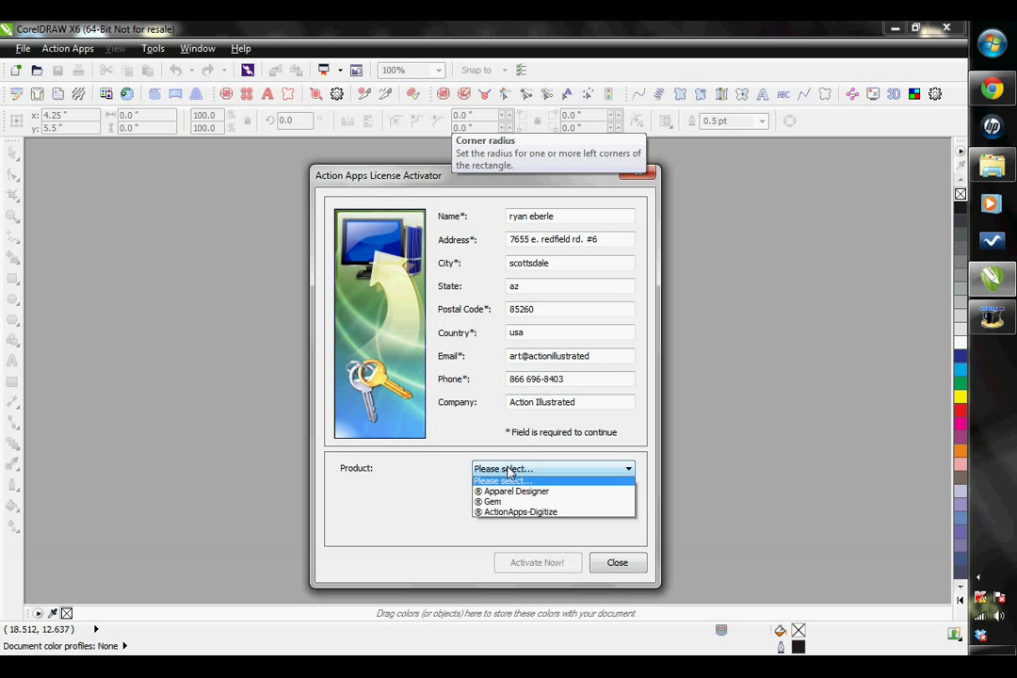
pyautogui.click(379, 505)
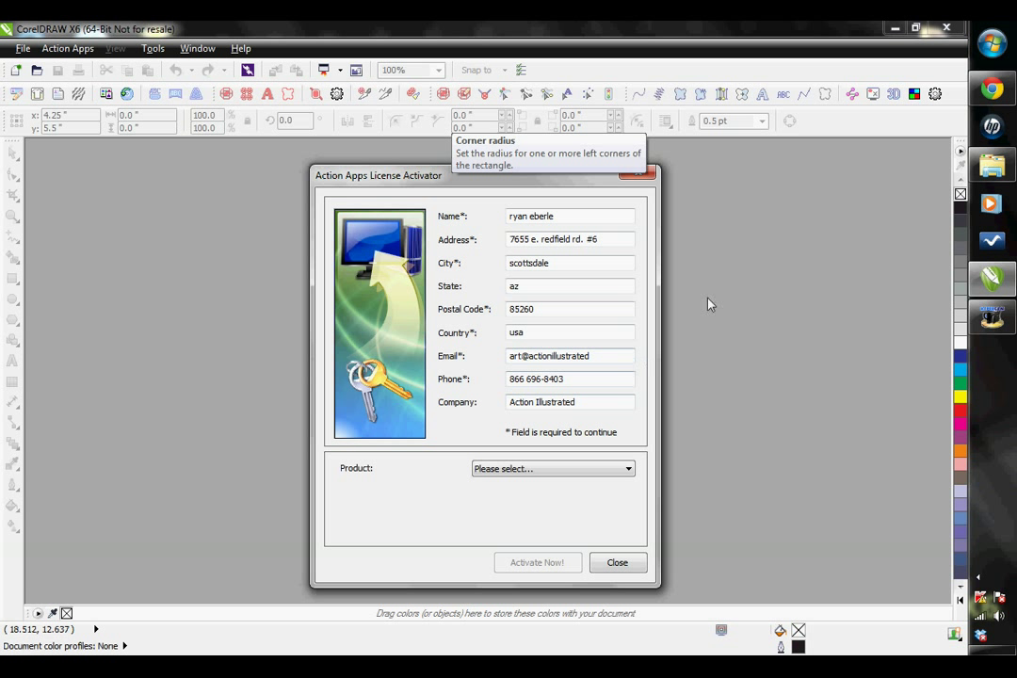
pyautogui.click(654, 178)
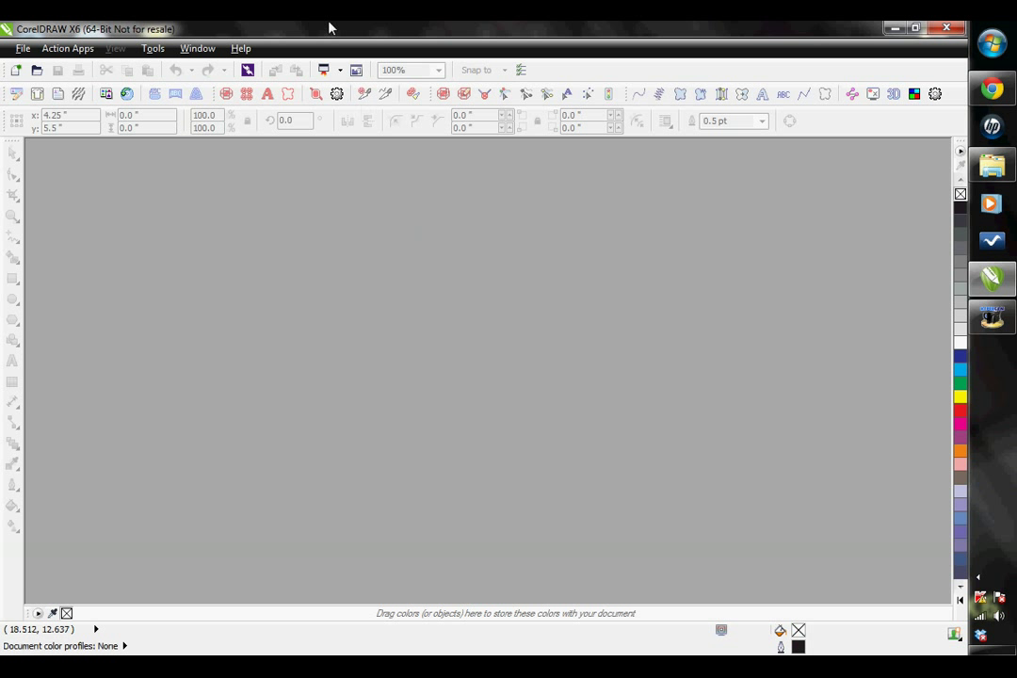
# - Reopen the Action Apps License Activator and view its Product list without selecting a product
pyautogui.click(241, 48)
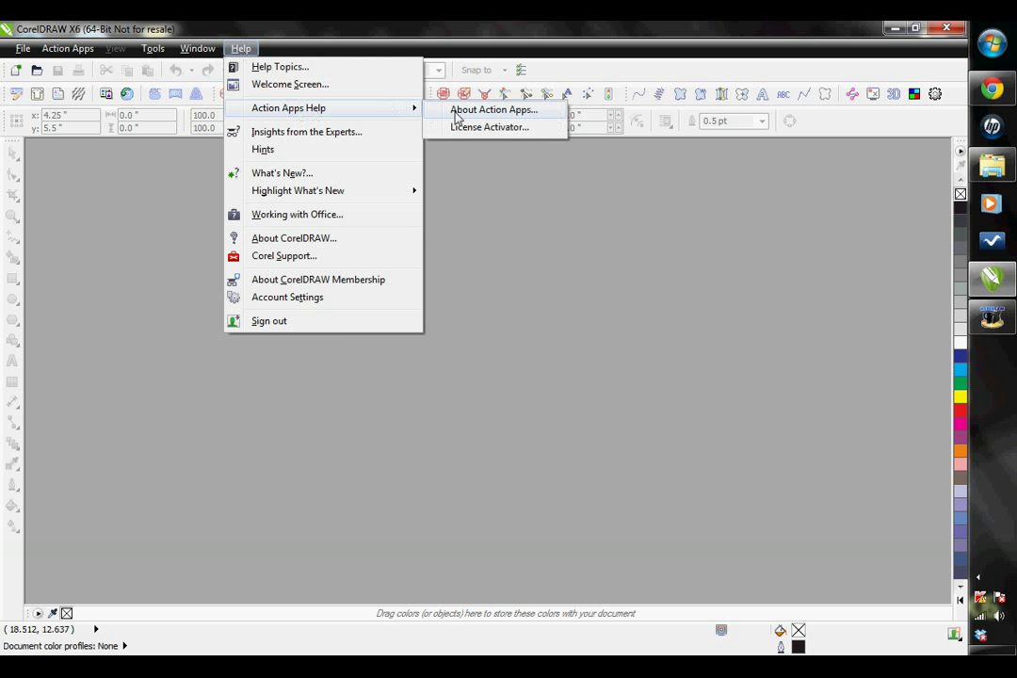
pyautogui.click(458, 128)
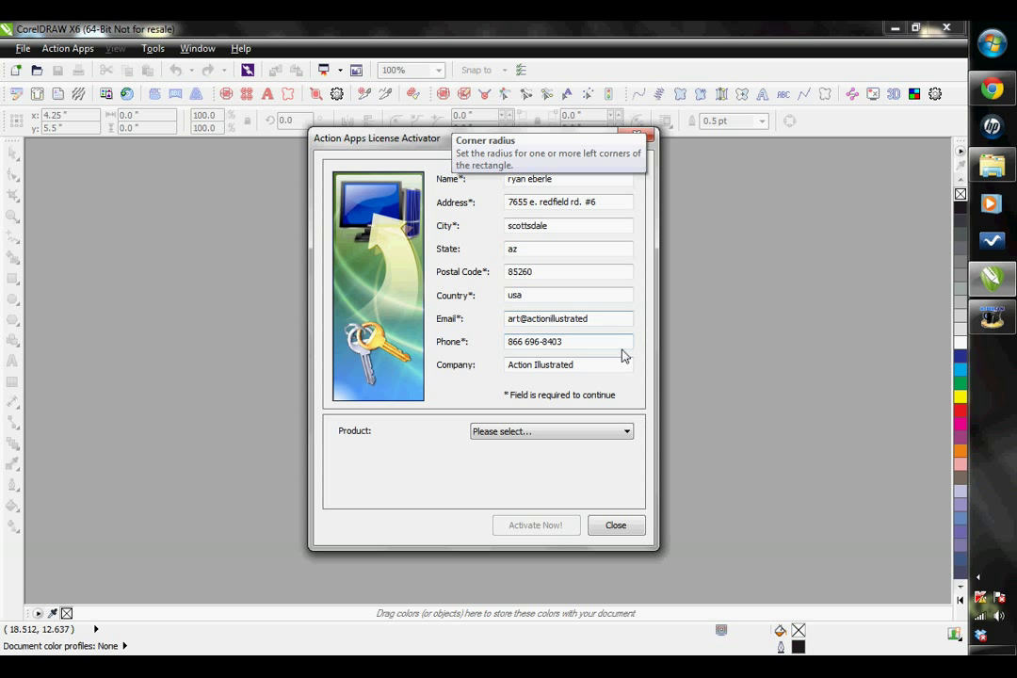
pyautogui.click(567, 430)
pyautogui.click(535, 435)
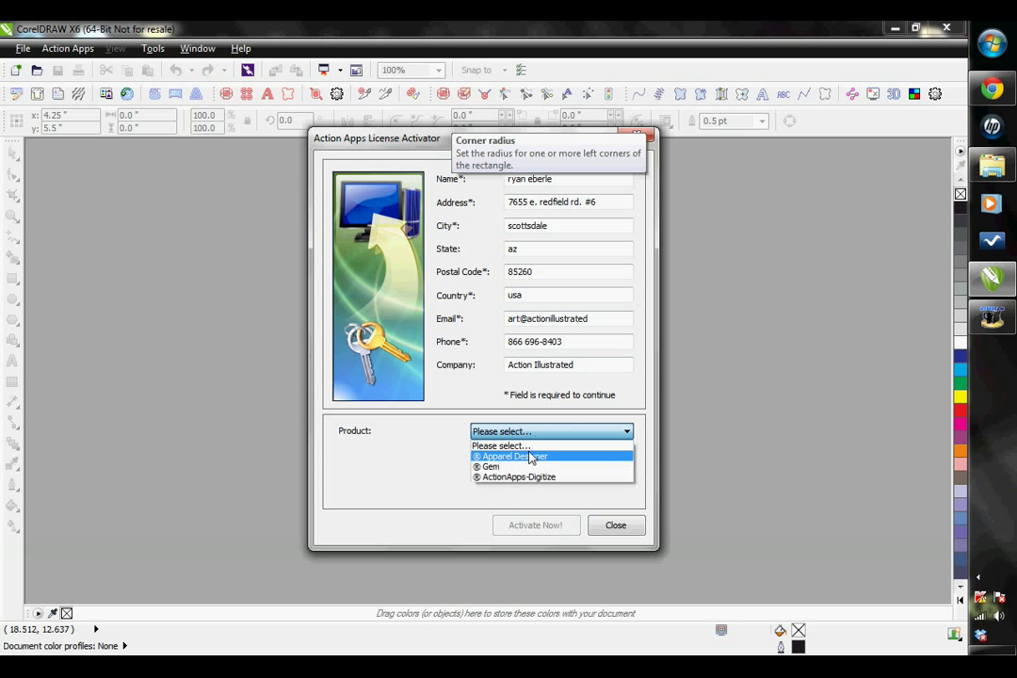
pyautogui.click(418, 480)
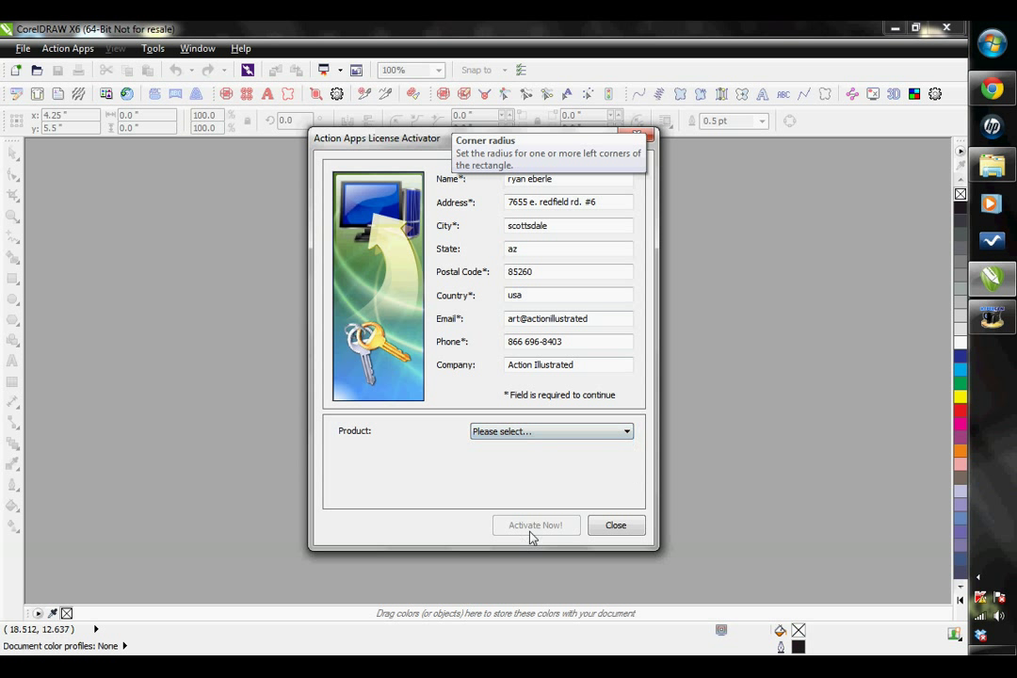